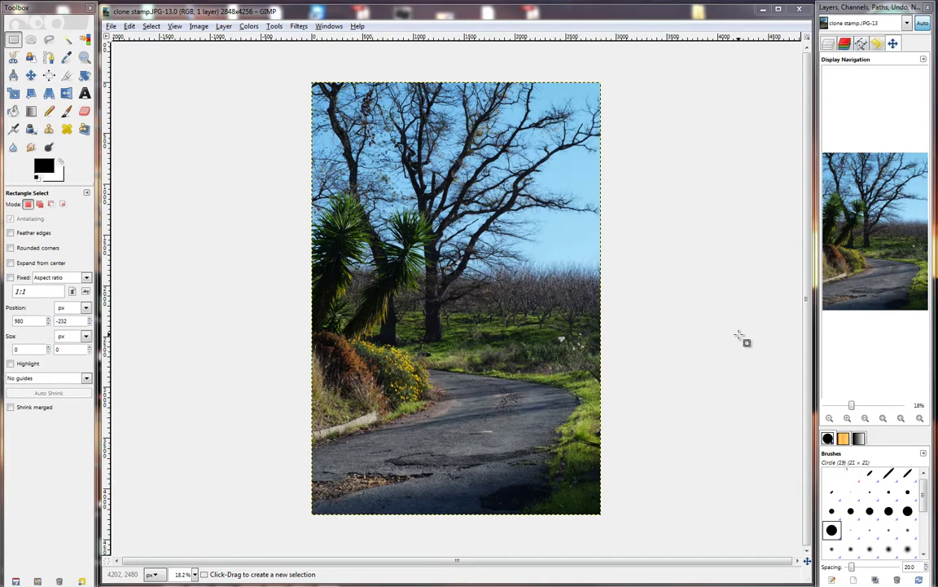
Zoom the photo in to 100% and pan down onto the rocky road surface.
{"action": "left_click", "coordinate": [848, 418]}
{"action": "left_click", "coordinate": [848, 418]}
{"action": "left_click", "coordinate": [847, 418]}
{"action": "left_click", "coordinate": [848, 418]}
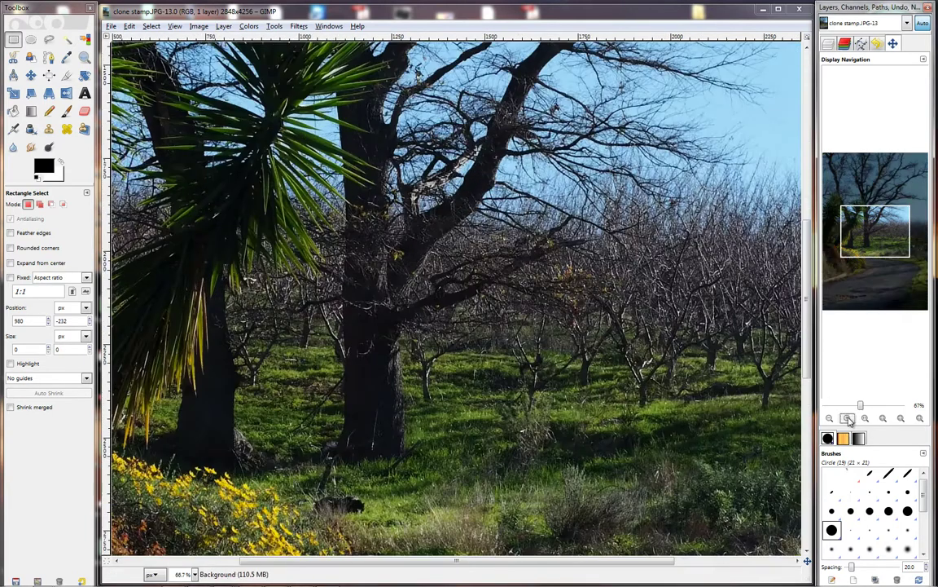
{"action": "left_click", "coordinate": [848, 417]}
{"action": "left_click_drag", "start_coordinate": [883, 235], "coordinate": [863, 292]}
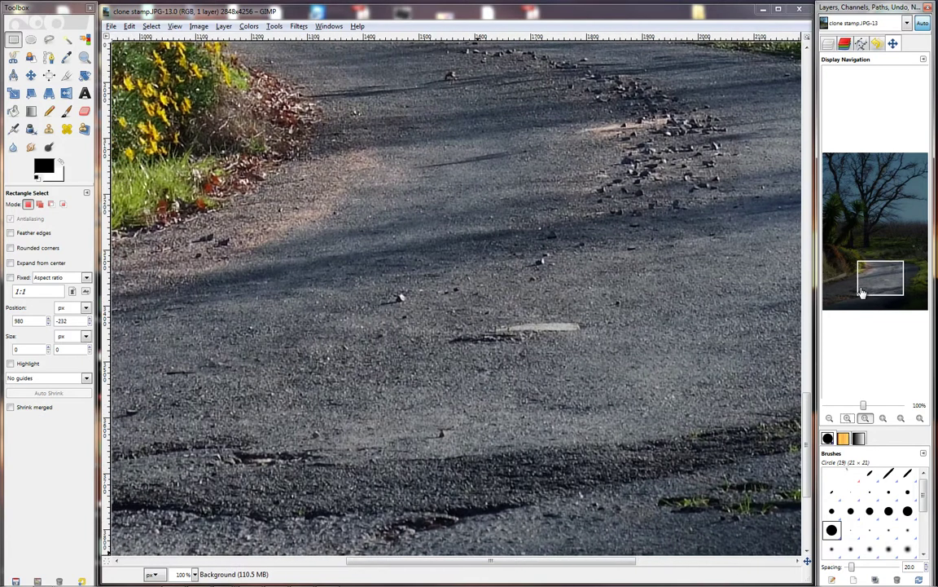
Choose the Clone tool and reduce its brush scale to 1.25.
{"action": "left_click", "coordinate": [48, 132]}
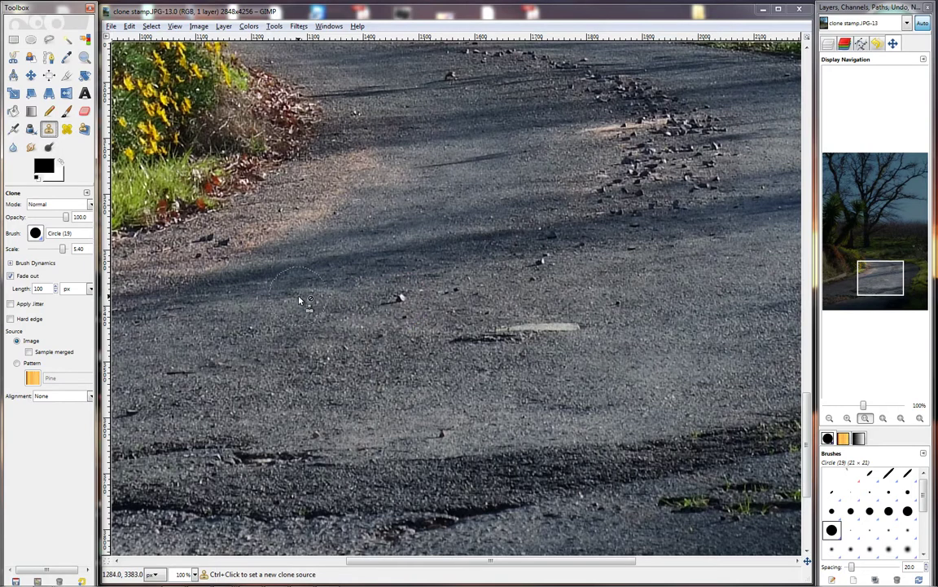
{"action": "mouse_move", "coordinate": [67, 248]}
{"action": "left_mouse_down"}
{"action": "mouse_move", "coordinate": [45, 249]}
{"action": "mouse_move", "coordinate": [55, 250]}
{"action": "left_mouse_up"}
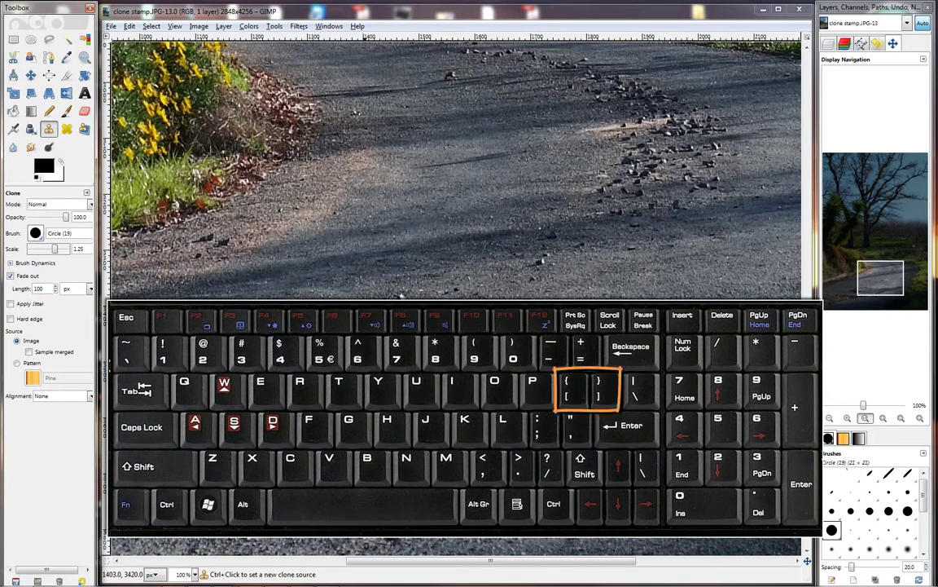
Enlarge the Clone brush scale from 1.25 with two ] presses and one [ press.
{"action": "key", "text": "bracketright"}
{"action": "key", "text": "bracketright"}
{"action": "key", "text": "bracketright"}
{"action": "key", "text": "bracketright"}
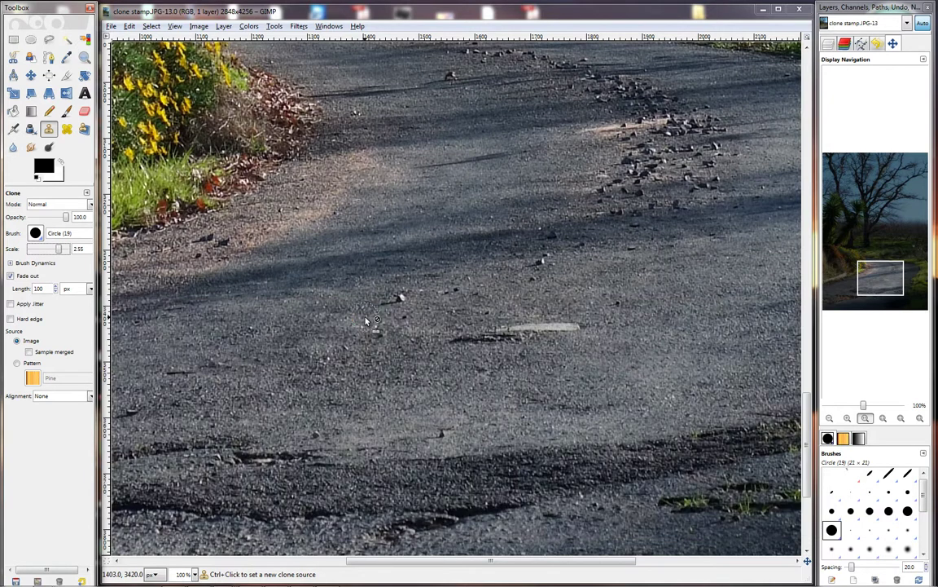
{"action": "key", "text": "bracketright"}
{"action": "key", "text": "bracketright"}
{"action": "key", "text": "bracketright"}
{"action": "key", "text": "bracketright"}
{"action": "key", "text": "bracketright"}
{"action": "key", "text": "bracketright"}
{"action": "key", "text": "bracketright"}
{"action": "key", "text": "bracketright"}
{"action": "key", "text": "bracketright"}
{"action": "key", "text": "bracketright"}
{"action": "key", "text": "bracketright"}
{"action": "key", "text": "bracketleft"}
{"action": "key", "text": "bracketleft"}
{"action": "key", "text": "bracketleft"}
{"action": "key", "text": "bracketleft"}
{"action": "key", "text": "bracketleft"}
{"action": "key", "text": "bracketleft"}
{"action": "key", "text": "bracketleft"}
{"action": "key", "text": "bracketleft"}
{"action": "key", "text": "bracketleft"}
{"action": "key", "text": "bracketleft"}
{"action": "key", "text": "bracketleft"}
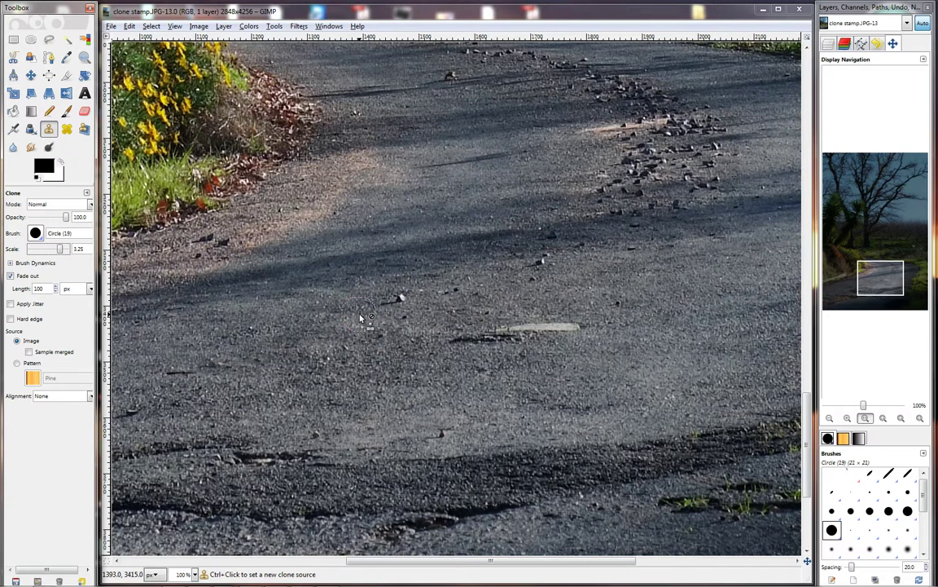
Hold Ctrl with the Clone brush at scale 3.25 to begin picking a source.
{"action": "key", "text": "ctrl"}
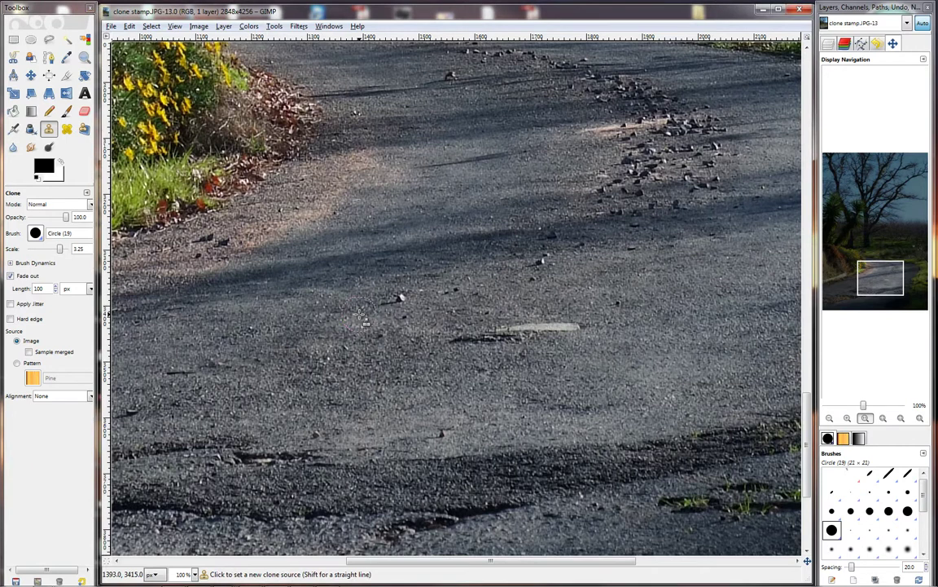
Sample tar beside the small white stone, clone over it, then pan toward the roadside.
{"action": "left_click", "coordinate": [360, 314], "text": "ctrl"}
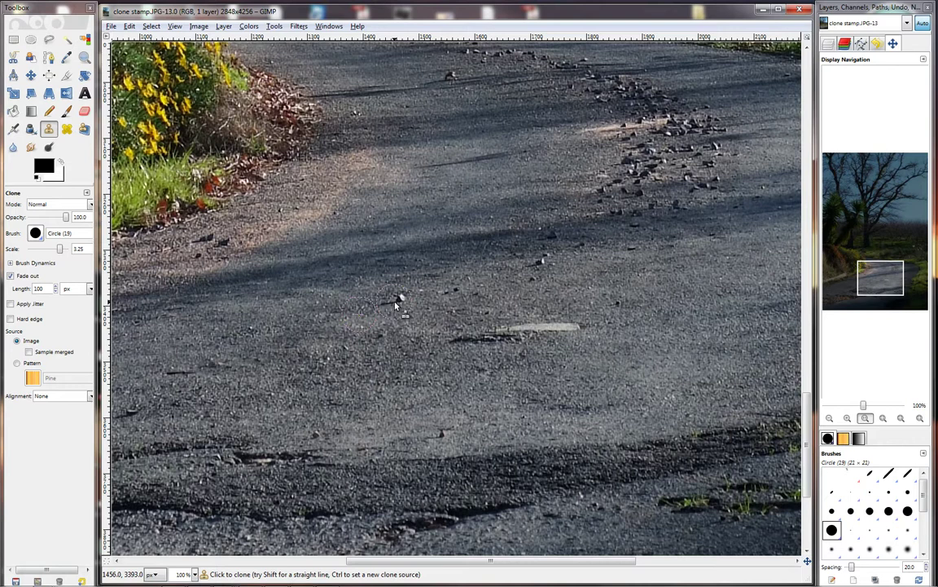
{"action": "left_click", "coordinate": [396, 305]}
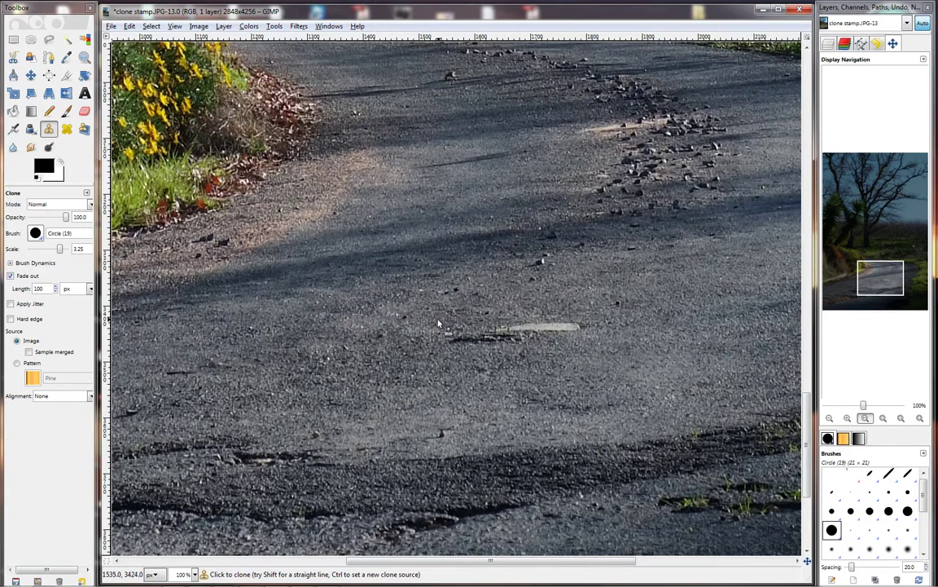
{"action": "left_click_drag", "start_coordinate": [870, 278], "coordinate": [880, 276]}
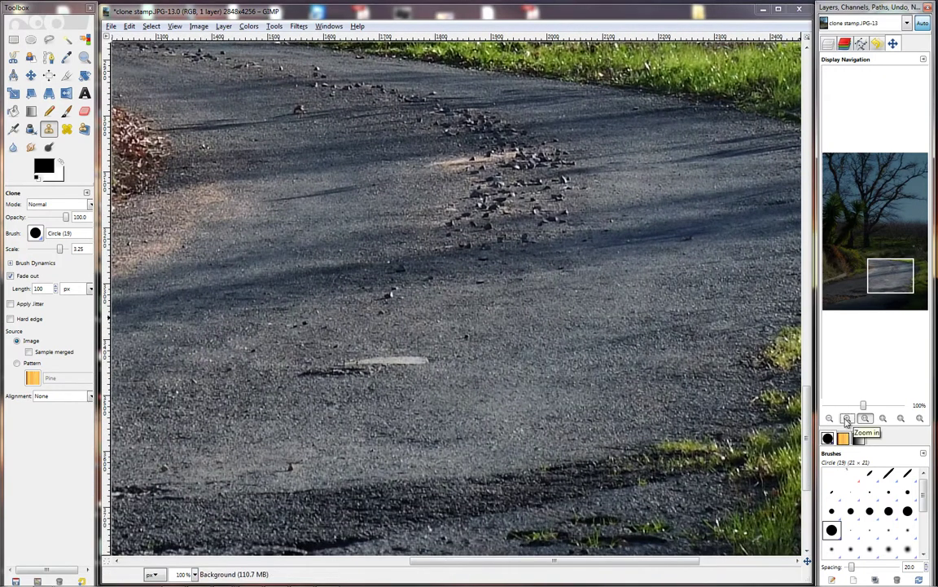
Zoom to 150%, shrink the brush, sample a clean tar patch and pan to the streak.
{"action": "left_click", "coordinate": [847, 419]}
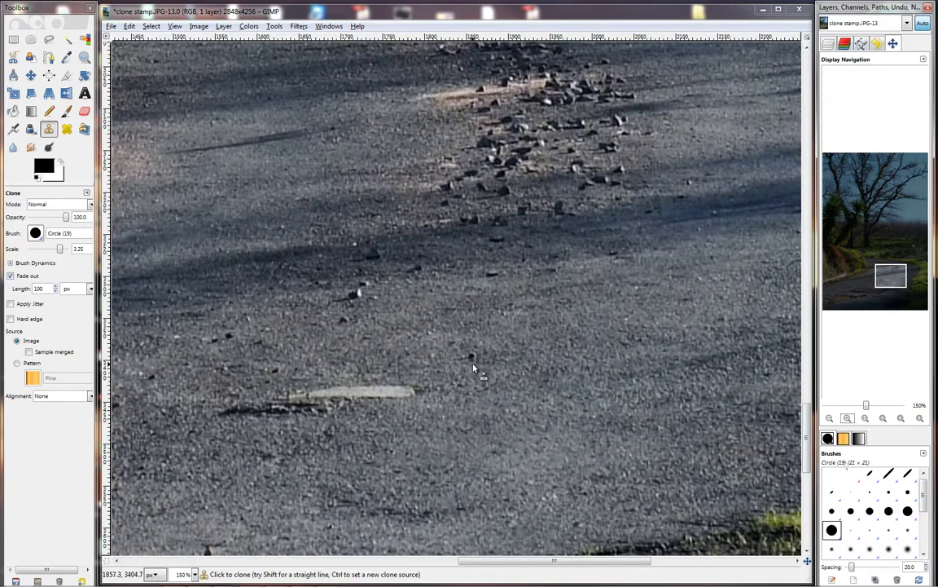
{"action": "key", "text": "bracketleft"}
{"action": "key", "text": "bracketleft"}
{"action": "key", "text": "bracketleft"}
{"action": "key", "text": "bracketleft"}
{"action": "key", "text": "bracketleft"}
{"action": "left_click", "coordinate": [505, 350], "text": "ctrl"}
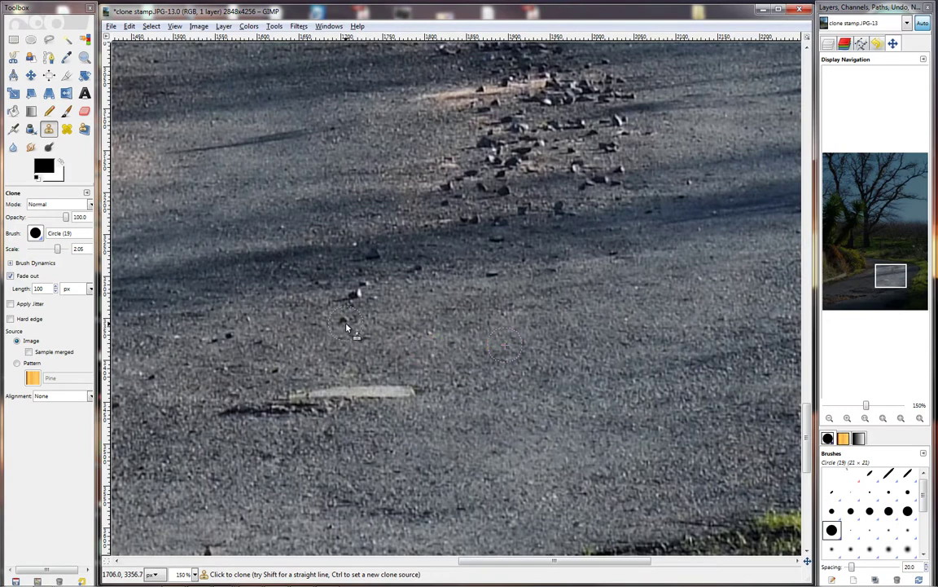
{"action": "left_click", "coordinate": [390, 325], "text": "ctrl"}
{"action": "left_click_drag", "start_coordinate": [886, 287], "coordinate": [882, 288]}
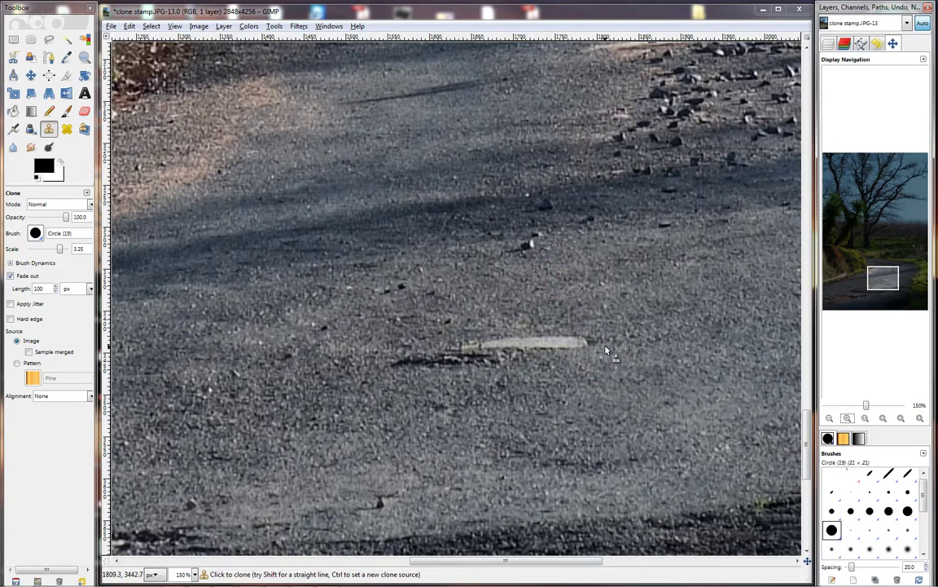
Raise the Clone brush scale to 3.35 and sample plain tar as the new source.
{"action": "key", "text": "bracketright"}
{"action": "left_click", "coordinate": [630, 333], "text": "ctrl"}
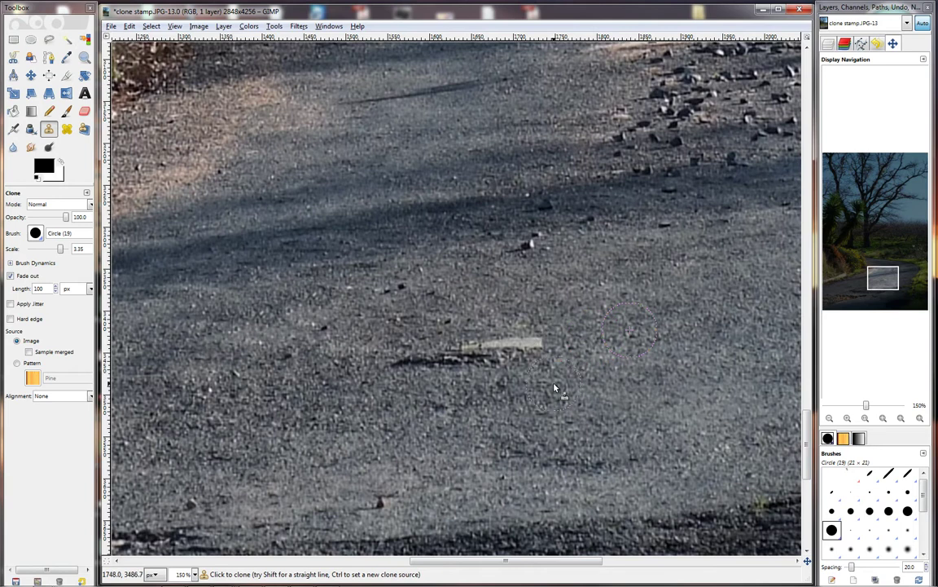
Clone tar over the streak's right end and dark mark, resampling above and below it.
{"action": "key", "text": "ctrl"}
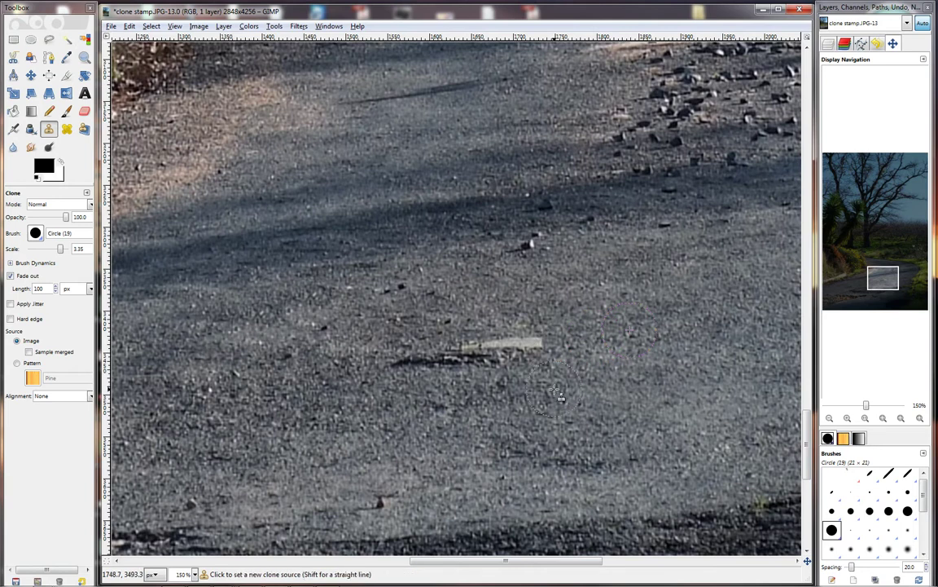
{"action": "left_click", "coordinate": [554, 392], "text": "ctrl"}
{"action": "left_click", "coordinate": [526, 346]}
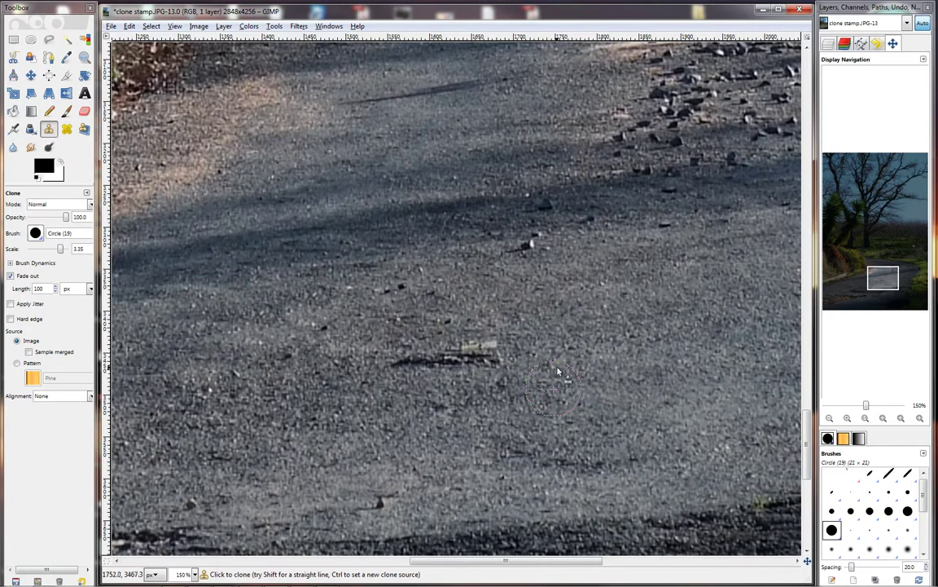
{"action": "left_click", "coordinate": [482, 295], "text": "ctrl"}
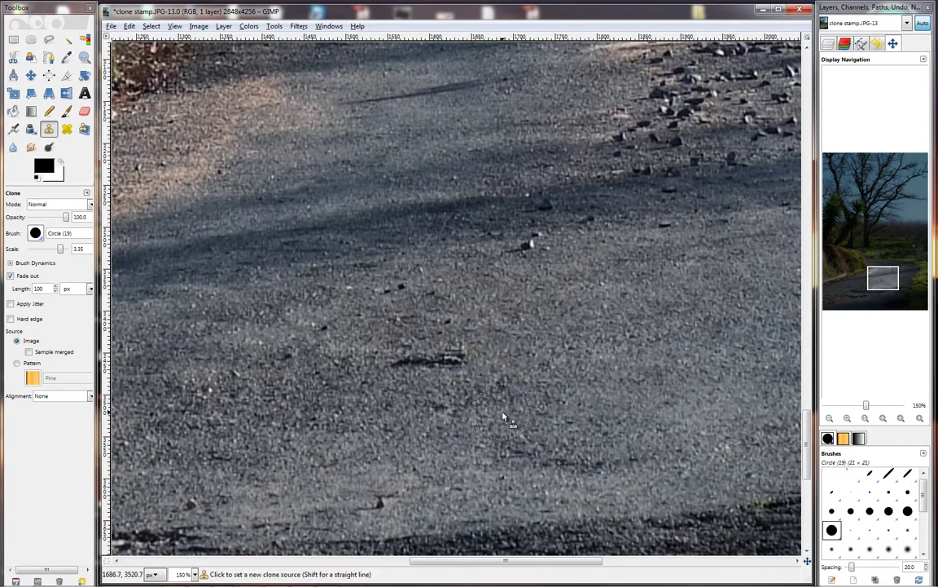
{"action": "mouse_move", "coordinate": [461, 368]}
{"action": "left_mouse_down"}
{"action": "mouse_move", "coordinate": [383, 362]}
{"action": "mouse_move", "coordinate": [405, 413]}
{"action": "left_mouse_up"}
{"action": "left_click", "coordinate": [405, 413], "text": "ctrl"}
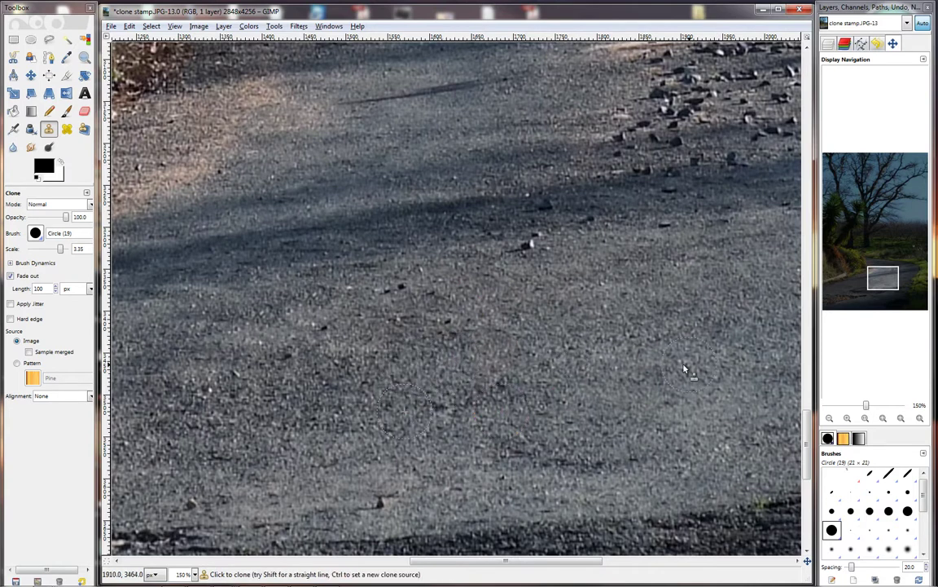
{"action": "left_click_drag", "start_coordinate": [862, 287], "coordinate": [855, 298]}
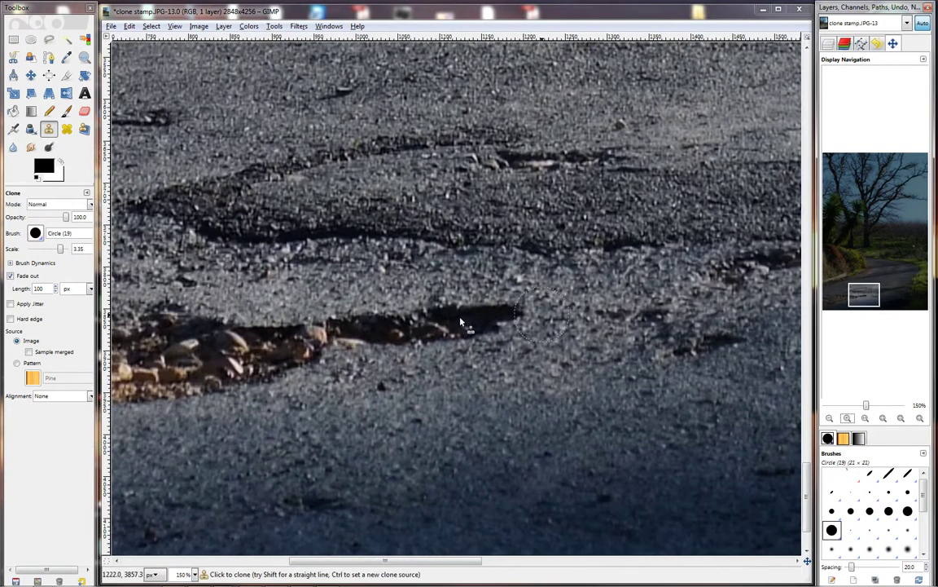
Enlarge the Clone brush to 4.15 scale and sample clean tar beside the pothole.
{"action": "key", "text": "bracketright"}
{"action": "key", "text": "bracketright"}
{"action": "key", "text": "bracketright"}
{"action": "key", "text": "bracketright"}
{"action": "key", "text": "bracketright"}
{"action": "key", "text": "bracketright"}
{"action": "key", "text": "bracketright"}
{"action": "key", "text": "bracketright"}
{"action": "key", "text": "ctrl"}
{"action": "left_click", "coordinate": [567, 342], "text": "ctrl"}
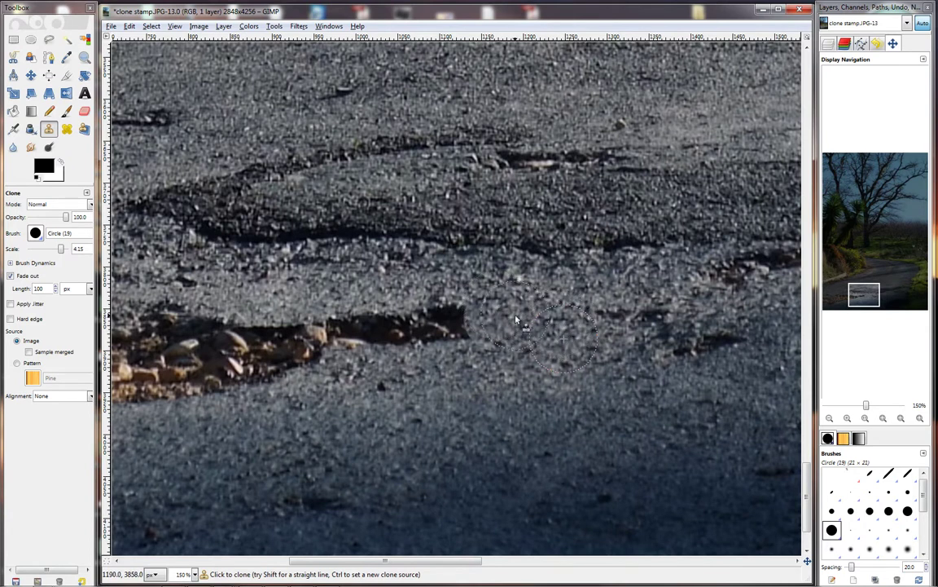
Paint gravel over the pothole's right tip and edge, resampling from several clean tar patches.
{"action": "mouse_move", "coordinate": [449, 329]}
{"action": "left_mouse_down"}
{"action": "mouse_move", "coordinate": [440, 325]}
{"action": "mouse_move", "coordinate": [446, 329]}
{"action": "mouse_move", "coordinate": [447, 314]}
{"action": "mouse_move", "coordinate": [394, 335]}
{"action": "mouse_move", "coordinate": [392, 326]}
{"action": "mouse_move", "coordinate": [340, 334]}
{"action": "left_mouse_up"}
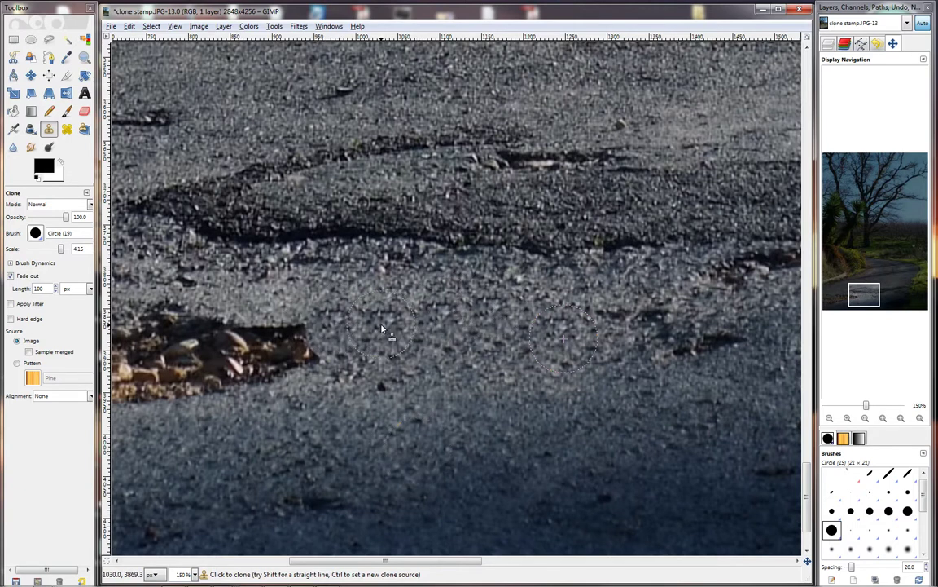
{"action": "left_click", "coordinate": [320, 293], "text": "ctrl"}
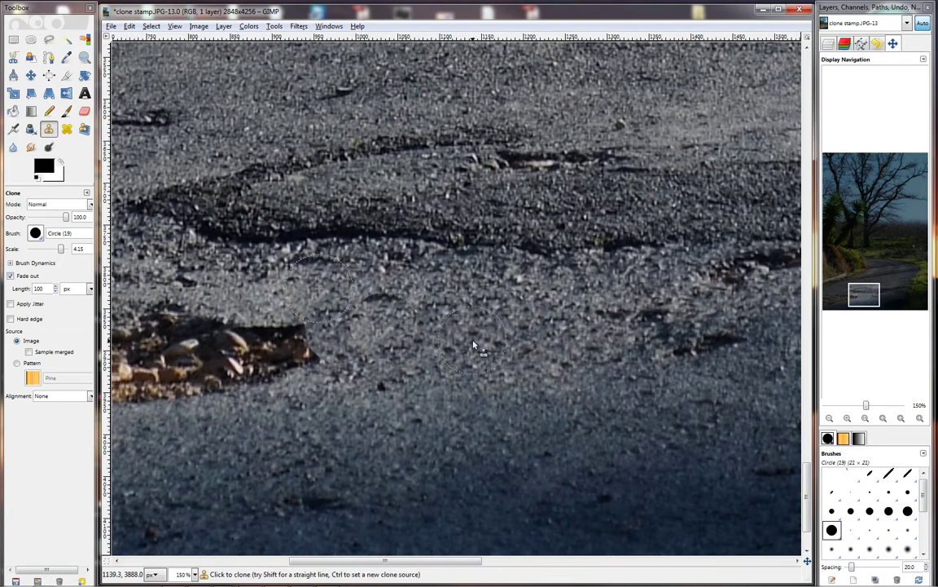
{"action": "left_click", "coordinate": [479, 290], "text": "ctrl"}
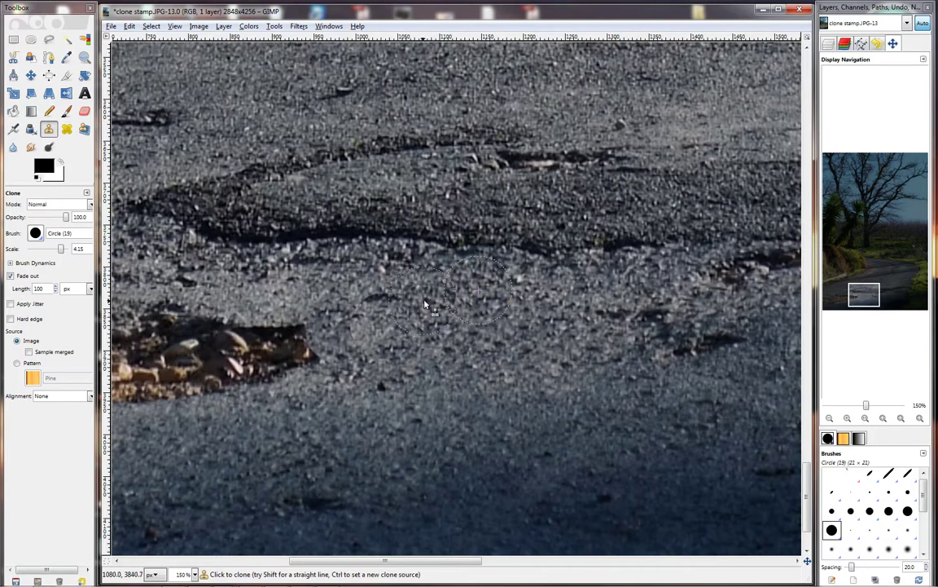
{"action": "left_click", "coordinate": [378, 309]}
{"action": "left_click", "coordinate": [363, 397], "text": "ctrl"}
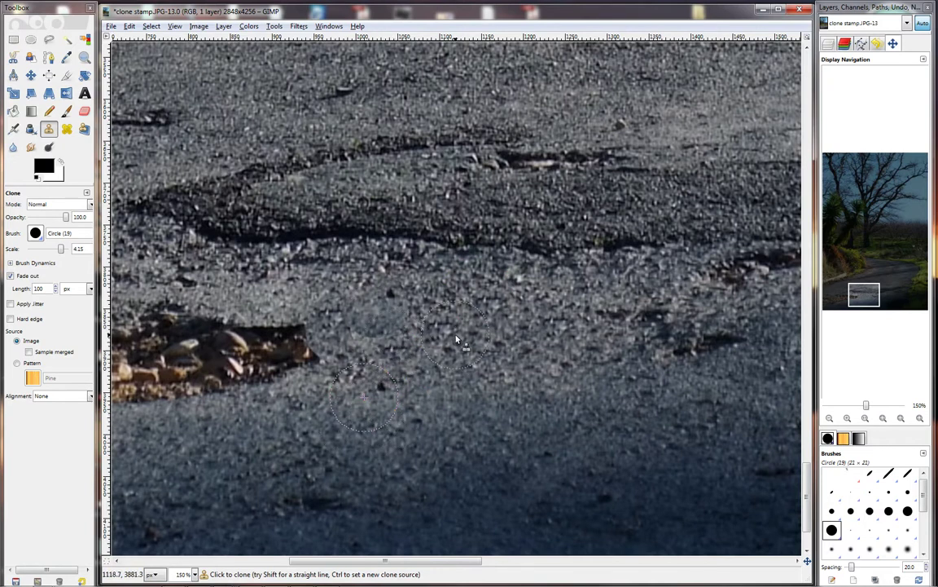
{"action": "left_click", "coordinate": [493, 354], "text": "ctrl"}
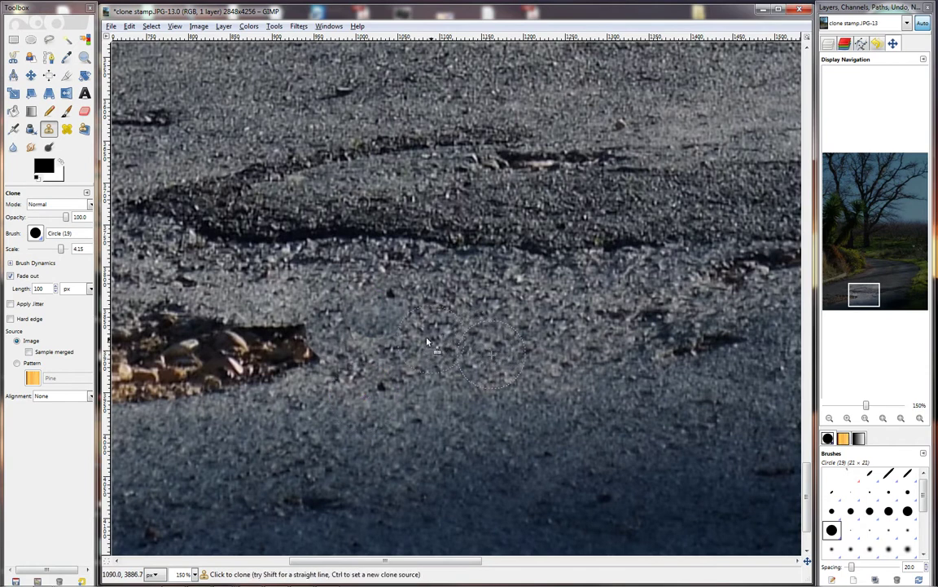